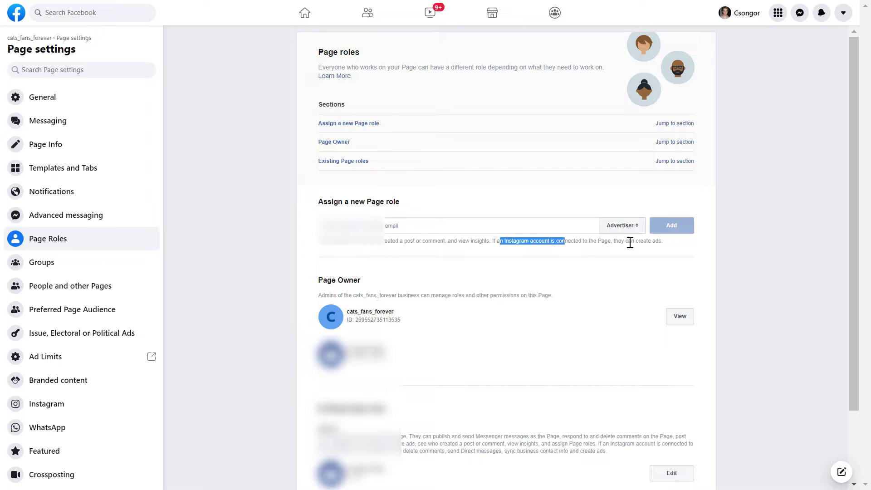
# Step: Add the person with the Advertiser role from the ROIhacks.com guide
pyautogui.click(671, 225)
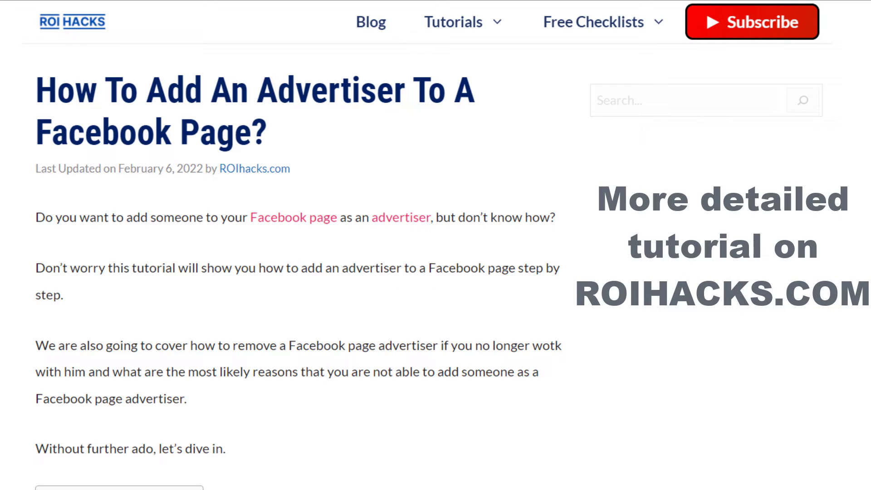
pyautogui.scroll(-5, 272, 272)
pyautogui.scroll(-5, 272, 272)
pyautogui.scroll(-5, 272, 272)
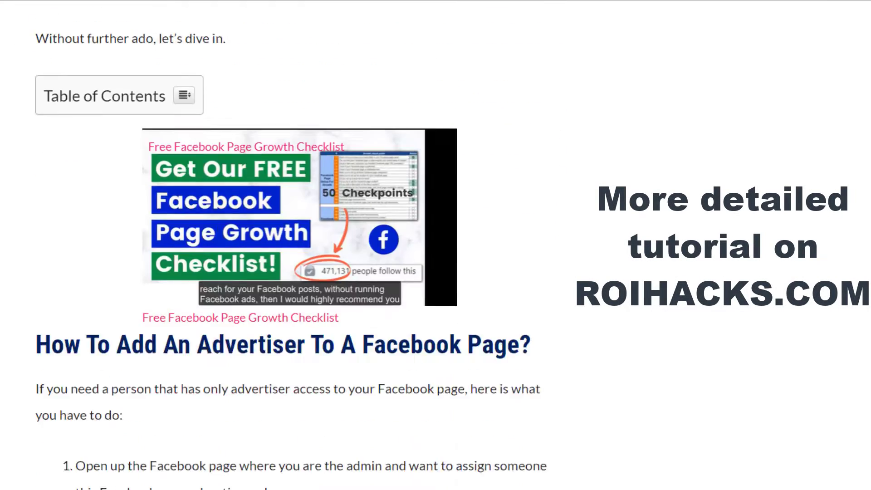
pyautogui.scroll(-5, 273, 272)
pyautogui.scroll(-4, 272, 273)
pyautogui.scroll(-4, 272, 272)
pyautogui.scroll(-4, 273, 272)
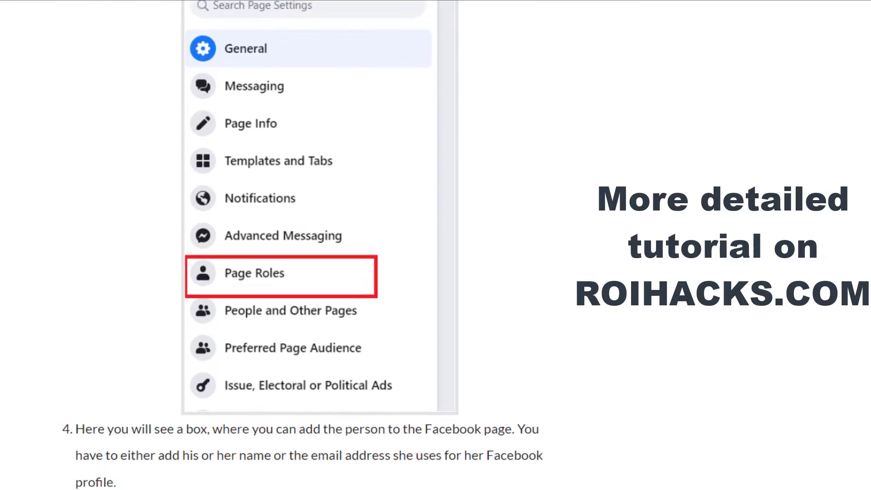
pyautogui.scroll(-4, 272, 273)
pyautogui.scroll(-4, 272, 272)
pyautogui.scroll(-4, 273, 272)
pyautogui.scroll(-4, 272, 272)
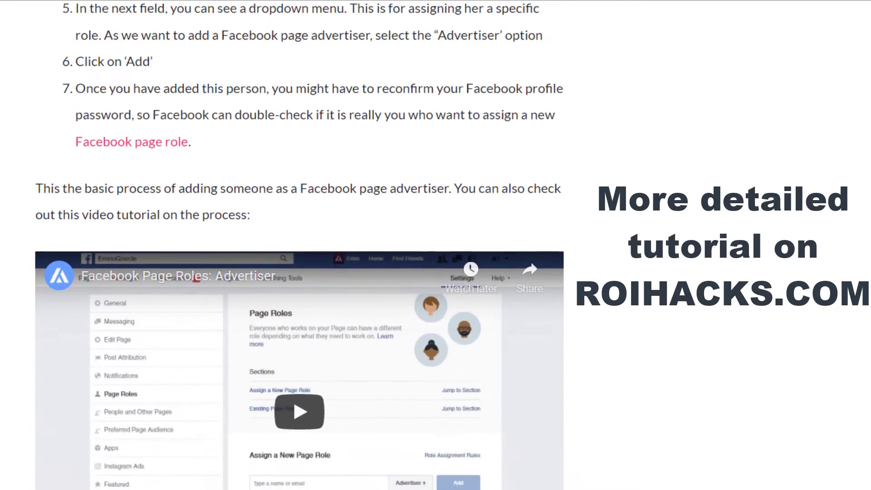
pyautogui.scroll(-4, 272, 272)
pyautogui.scroll(-4, 272, 273)
pyautogui.scroll(-4, 273, 272)
pyautogui.scroll(-4, 273, 272)
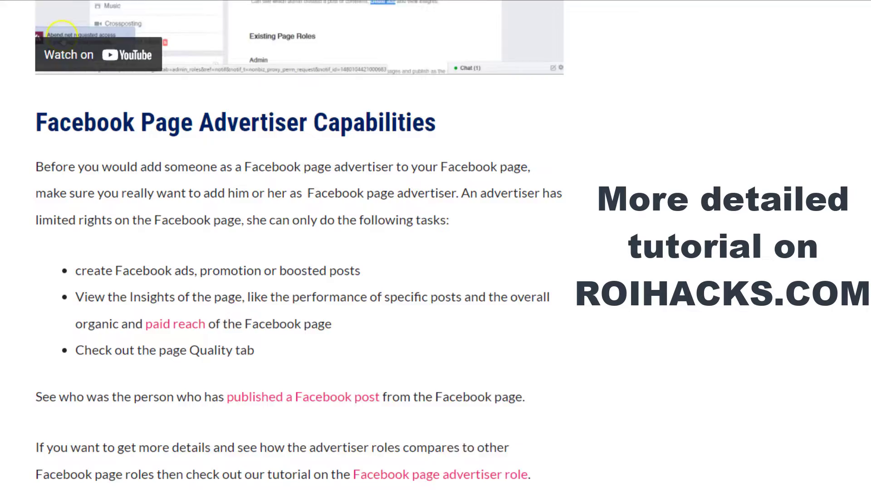
pyautogui.scroll(-4, 272, 272)
pyautogui.scroll(-3, 272, 273)
pyautogui.scroll(-2, 273, 273)
pyautogui.scroll(-2, 272, 272)
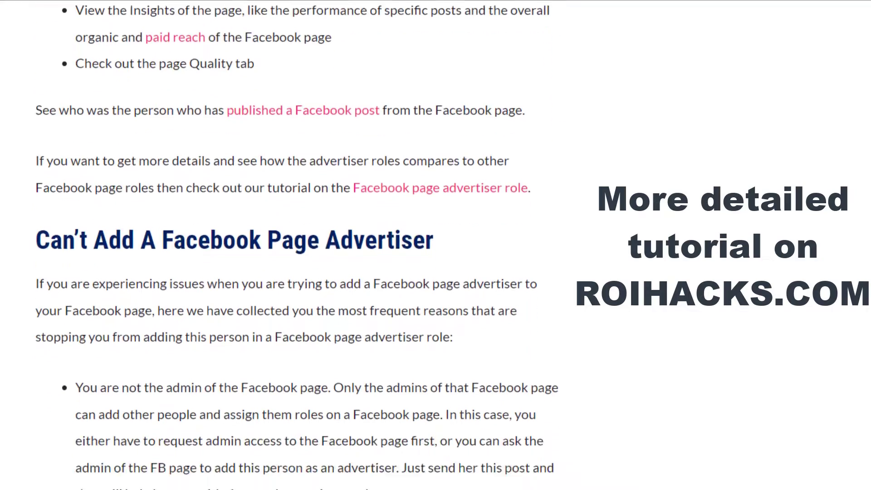
pyautogui.scroll(-3, 272, 273)
pyautogui.scroll(-4, 272, 272)
pyautogui.scroll(-4, 272, 273)
pyautogui.scroll(-3, 273, 273)
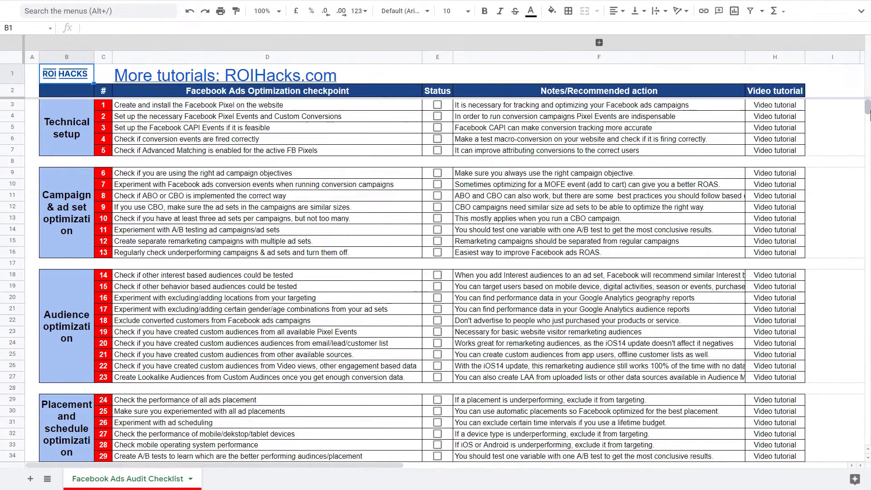
pyautogui.scroll(-6, 436, 272)
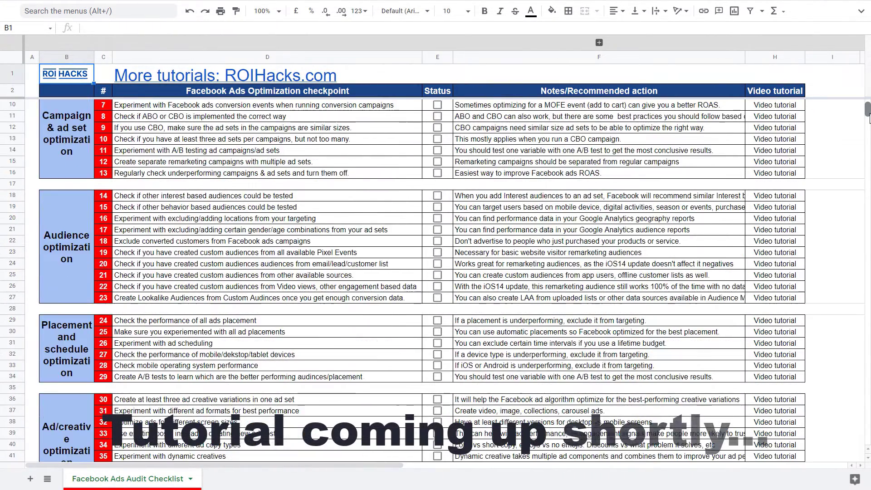
pyautogui.scroll(-2, 436, 272)
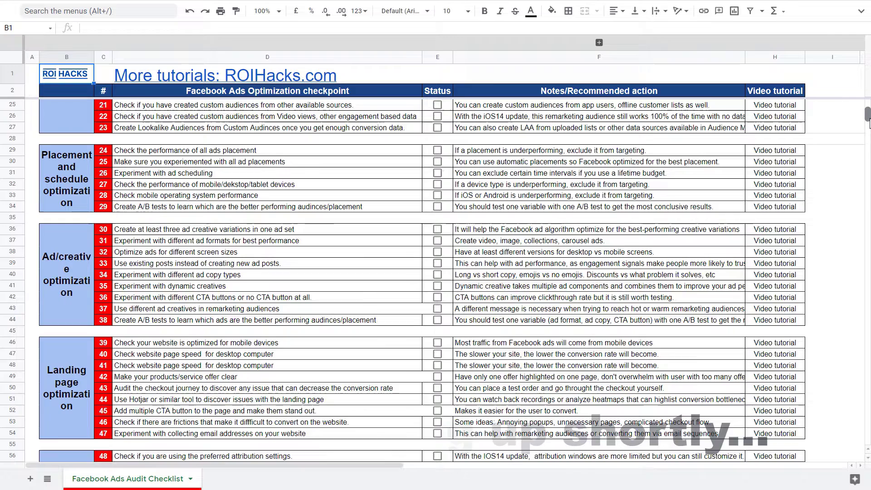
pyautogui.scroll(-2, 436, 273)
pyautogui.scroll(-2, 436, 272)
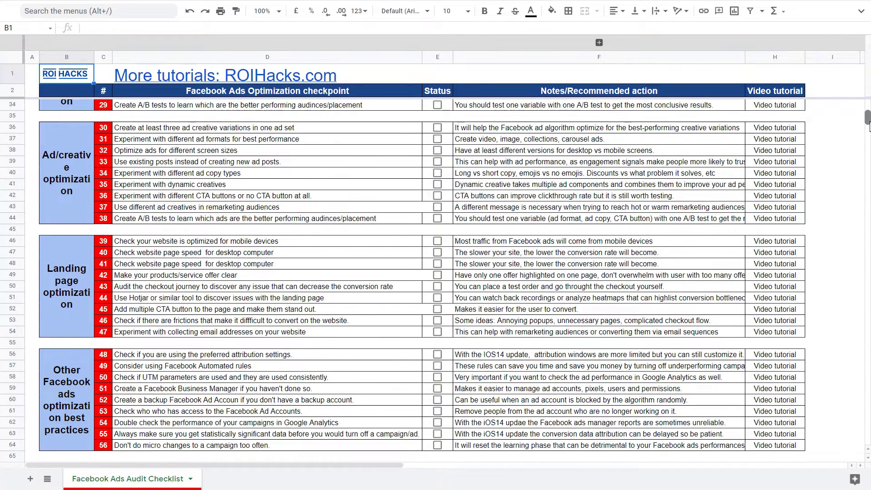
pyautogui.scroll(-2, 435, 273)
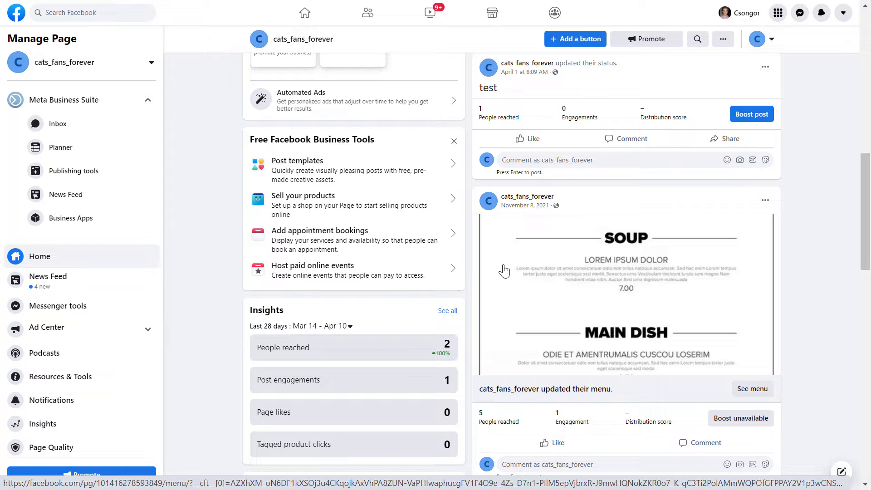
pyautogui.scroll(-2, 27, 286)
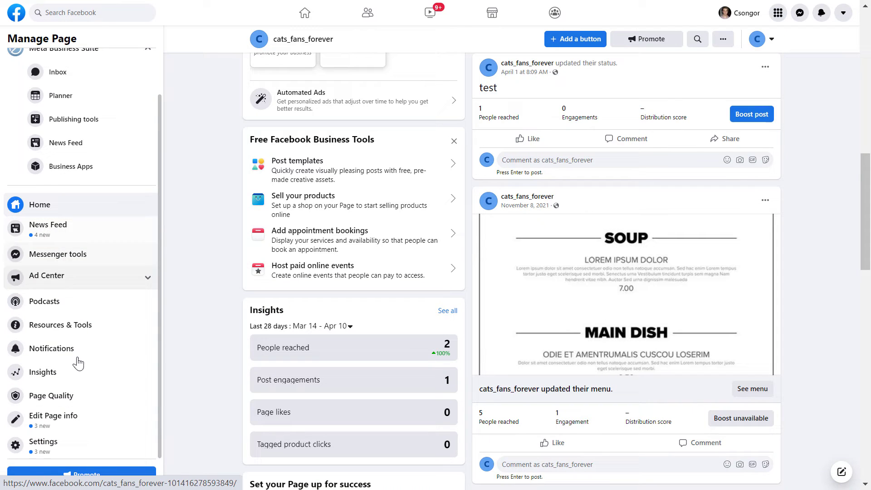
# Step: Go to the Page's settings and show the Page Roles section
pyautogui.click(78, 451)
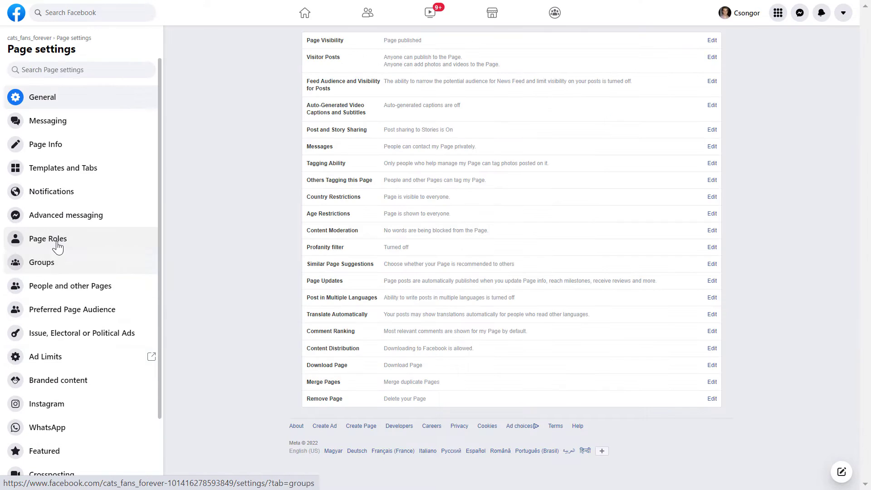
pyautogui.click(57, 240)
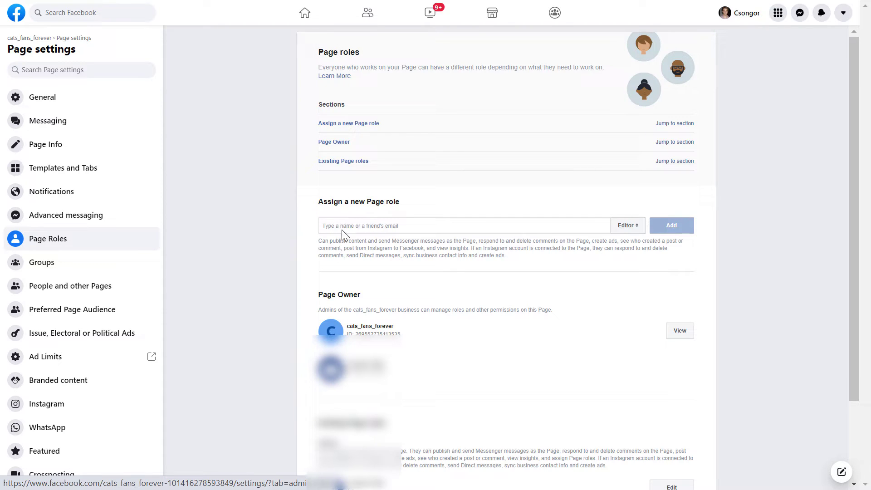
# Step: Choose the Advertiser role and highlight its ad-creation and Instagram account conditions
pyautogui.click(627, 226)
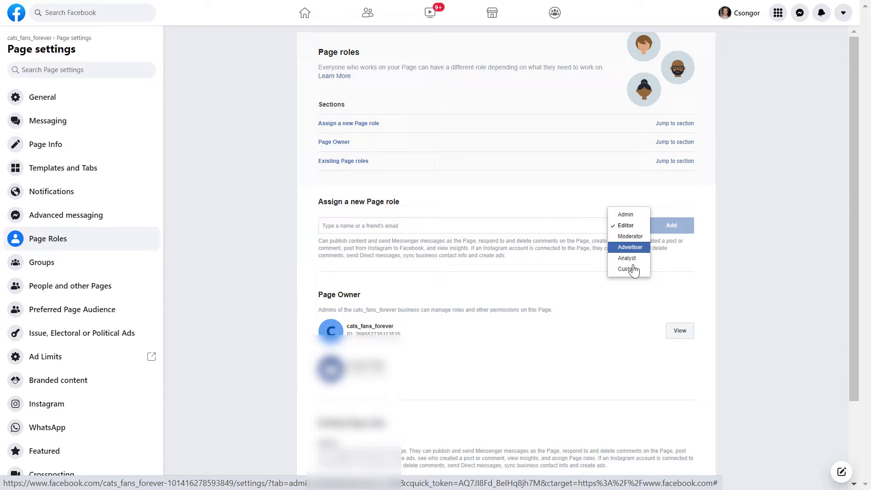
pyautogui.click(628, 264)
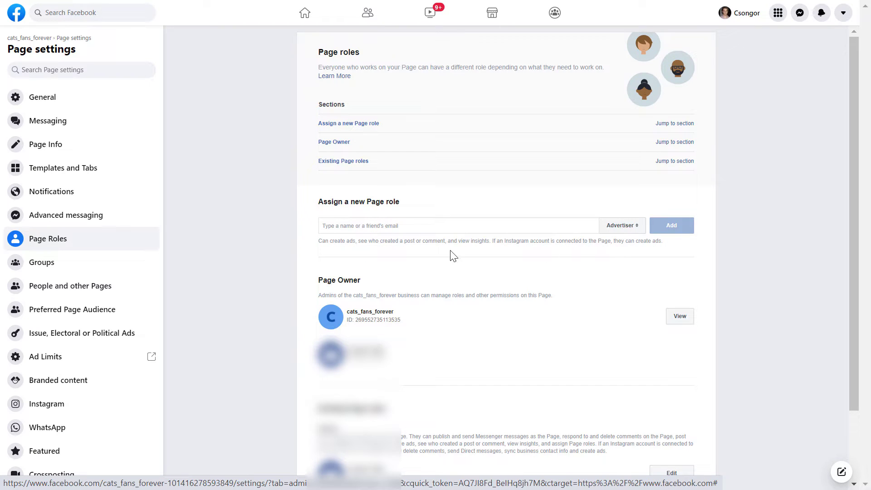
pyautogui.moveTo(330, 244); pyautogui.dragTo(348, 244)
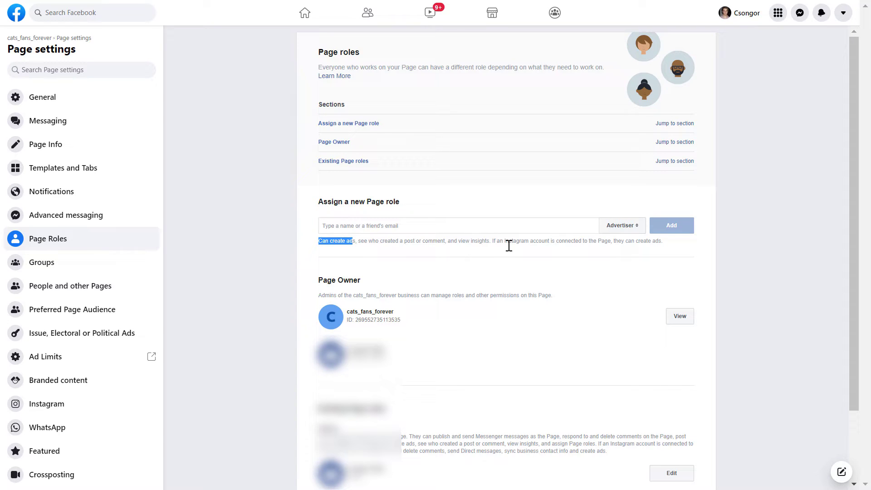
pyautogui.moveTo(501, 240); pyautogui.dragTo(582, 250)
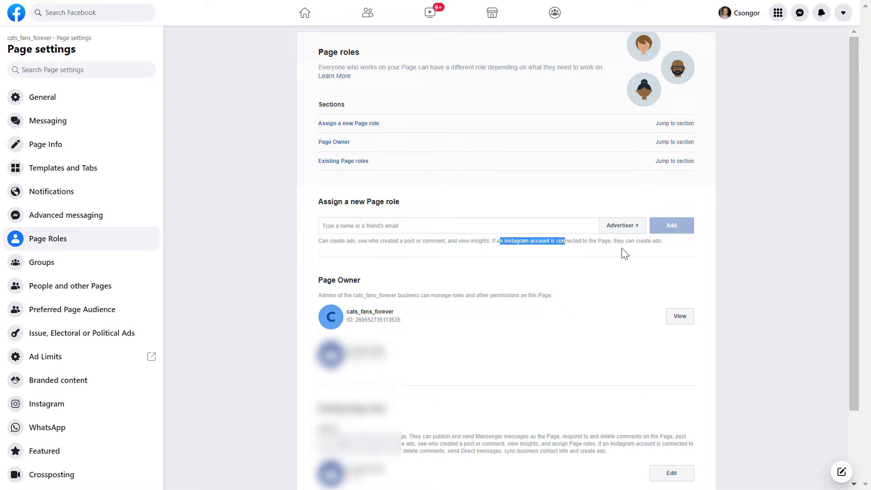
# Step: Enter the person's name and pick them from the suggestions for the Advertiser role
pyautogui.click(348, 225)
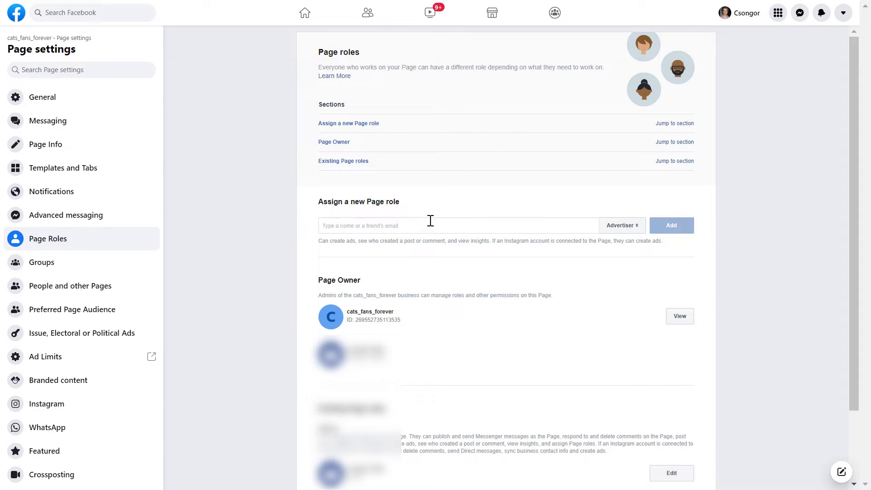
pyautogui.click(419, 246)
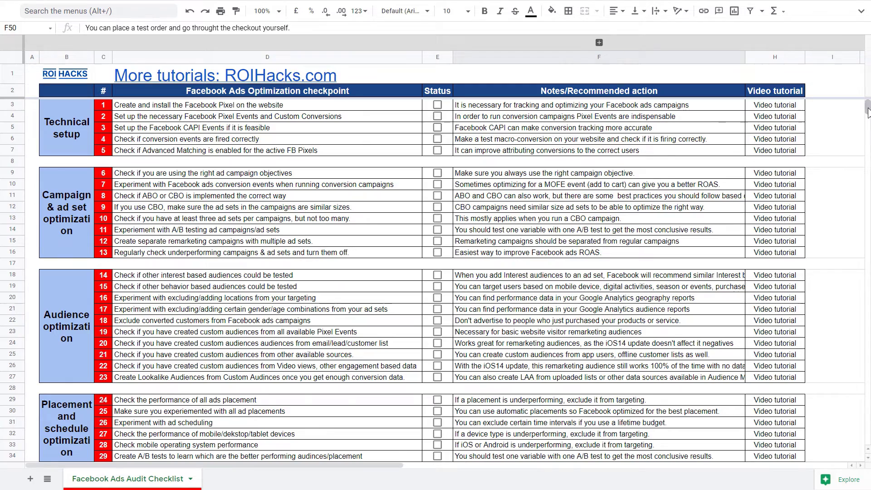
pyautogui.moveTo(867, 109); pyautogui.dragTo(867, 120)
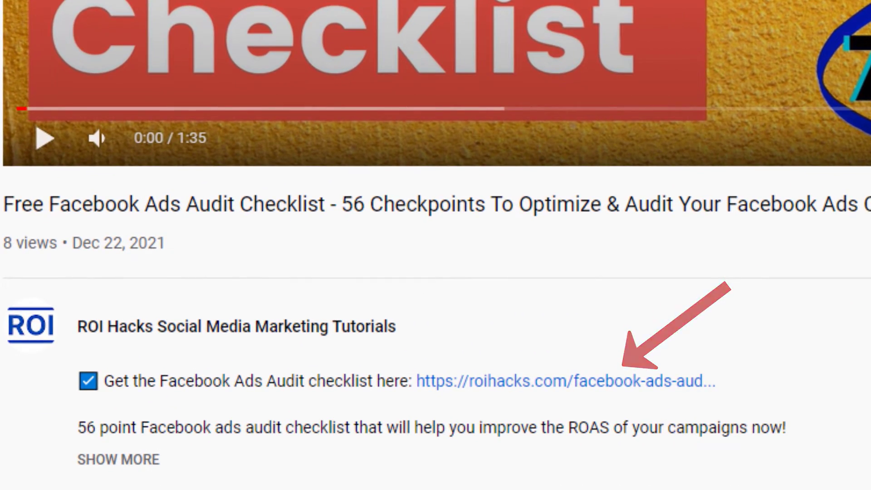
pyautogui.write('ads')
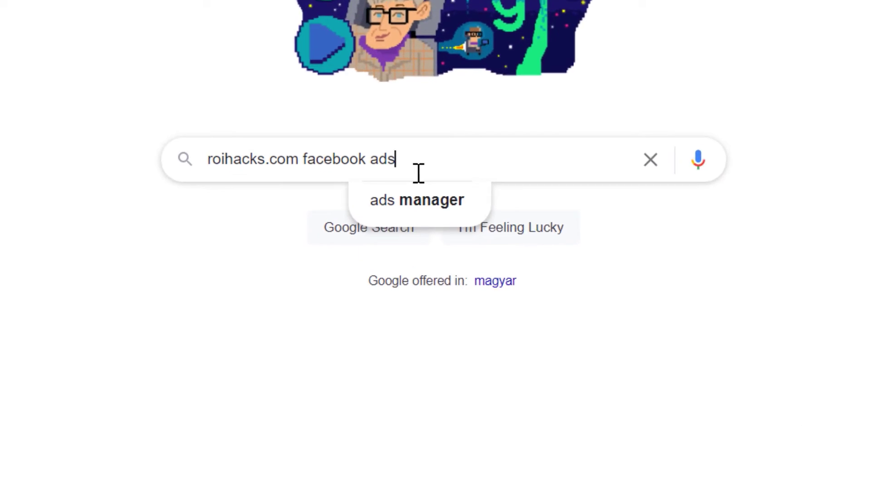
pyautogui.write(' audit checklist ')
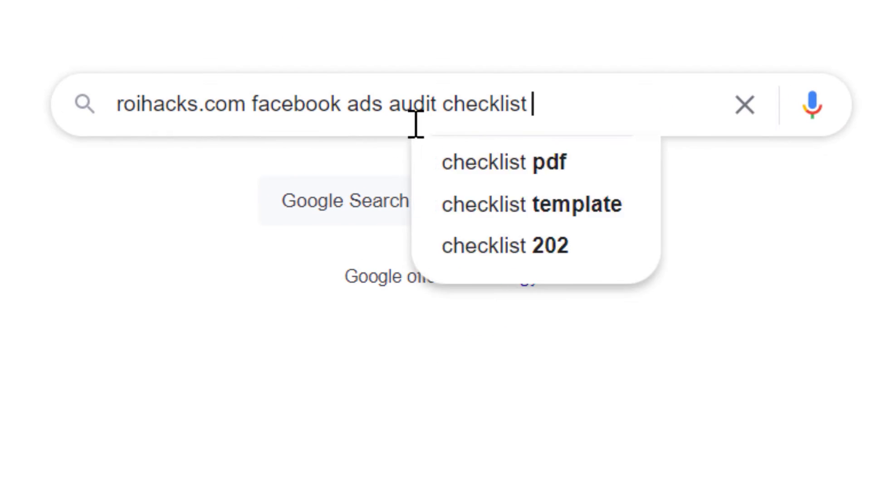
pyautogui.write('spreadhsheet')
# Step: Search Google for 'roihacks.com facebook ads audit checklist spreadsheet'
pyautogui.press('Return')
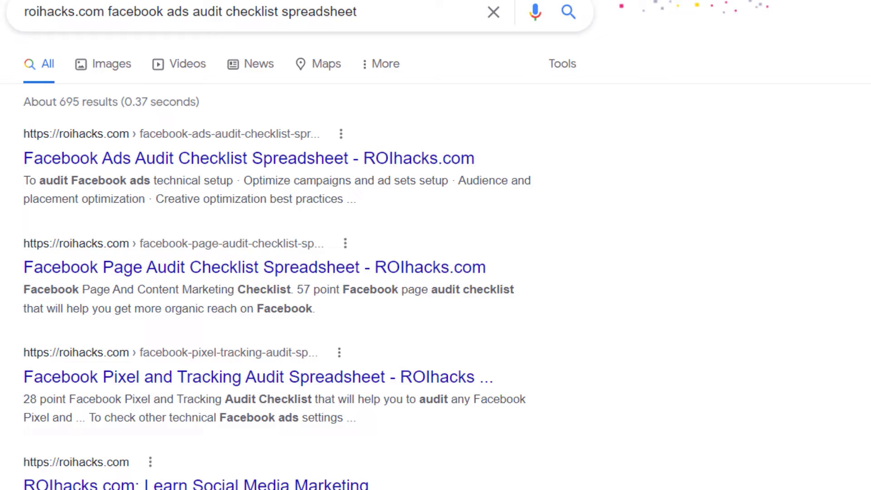